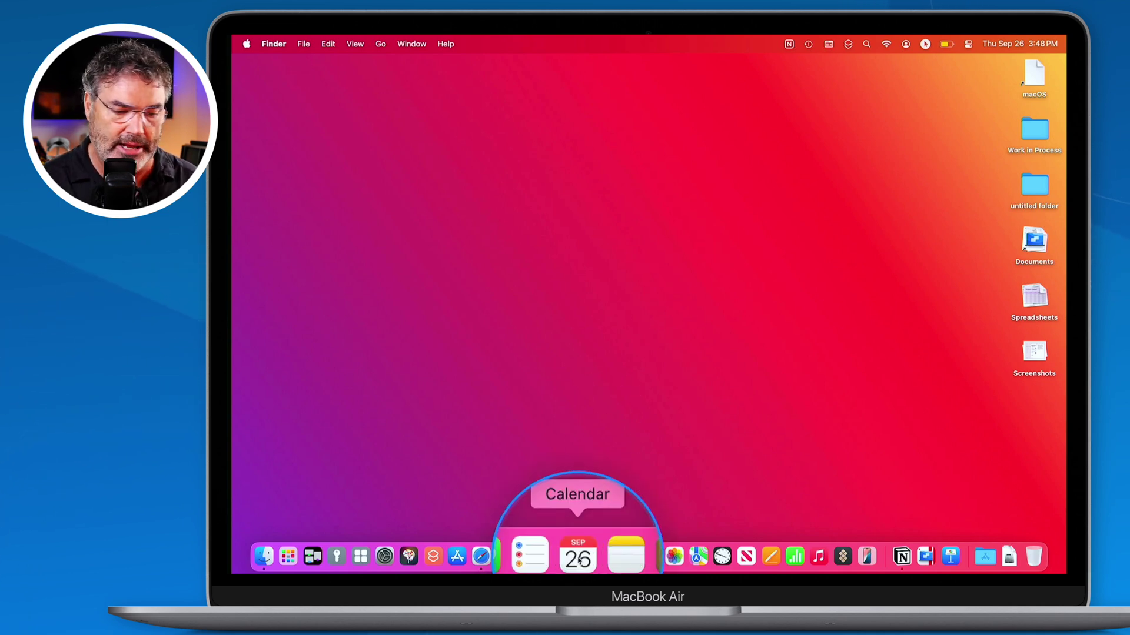
Launch Calendar from the Dock, showing September 2024 in month view.
left_click(579, 560)
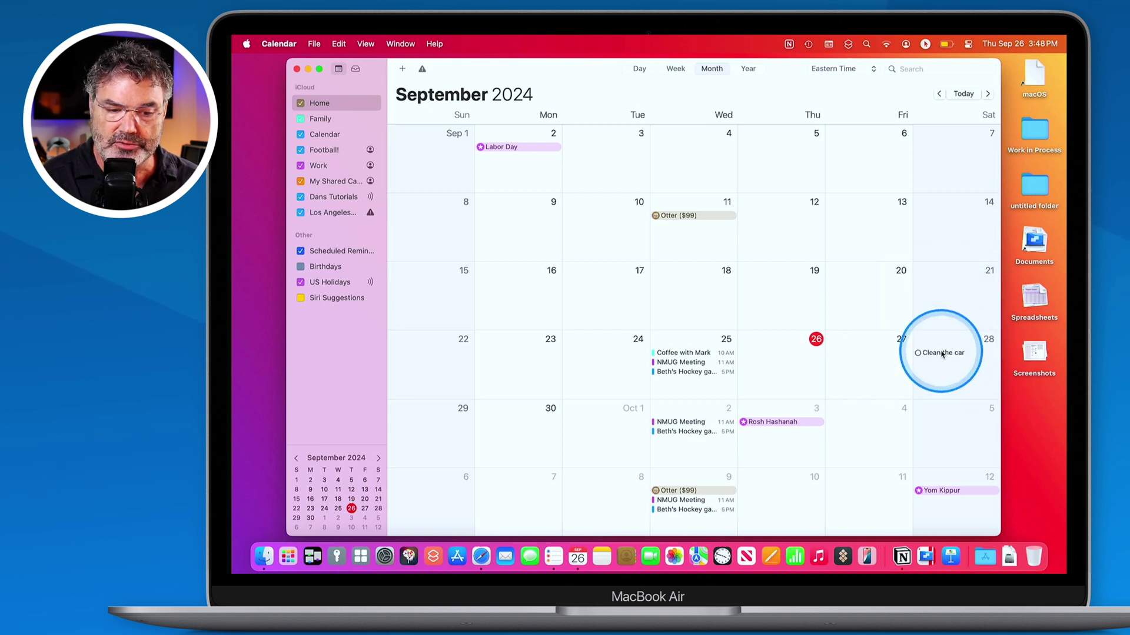
left_click(919, 356)
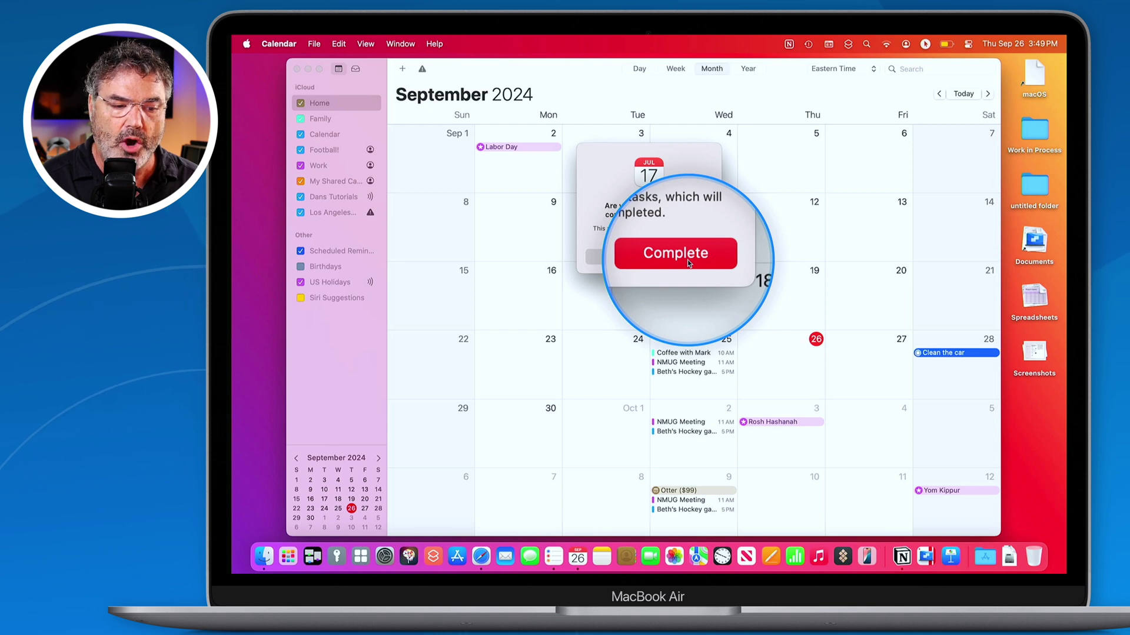
left_click(612, 257)
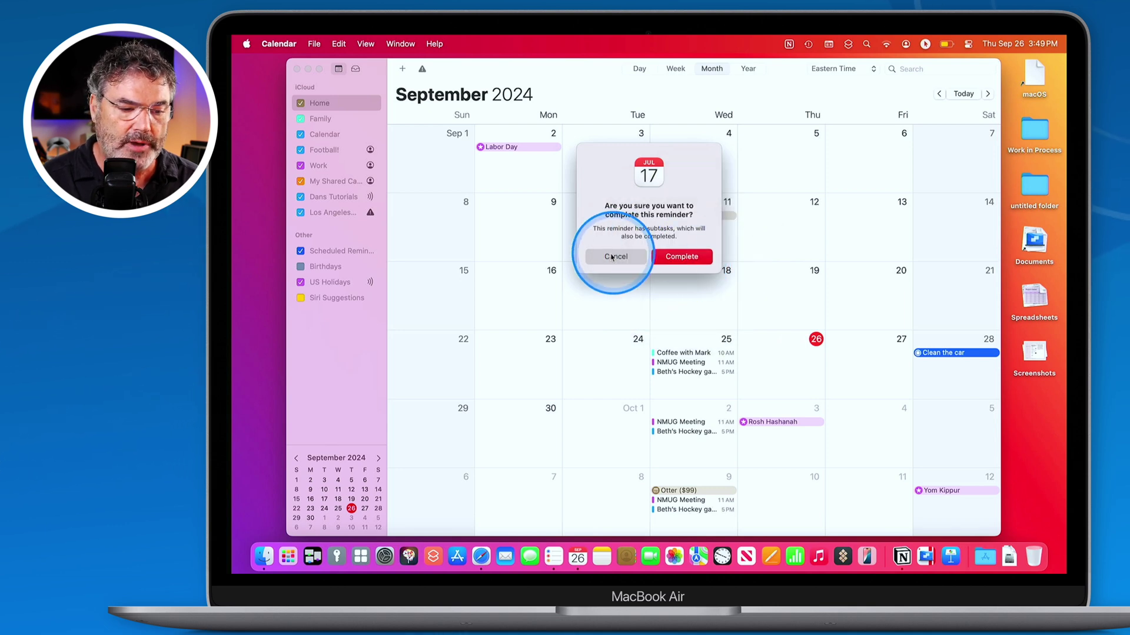
double_click(947, 353)
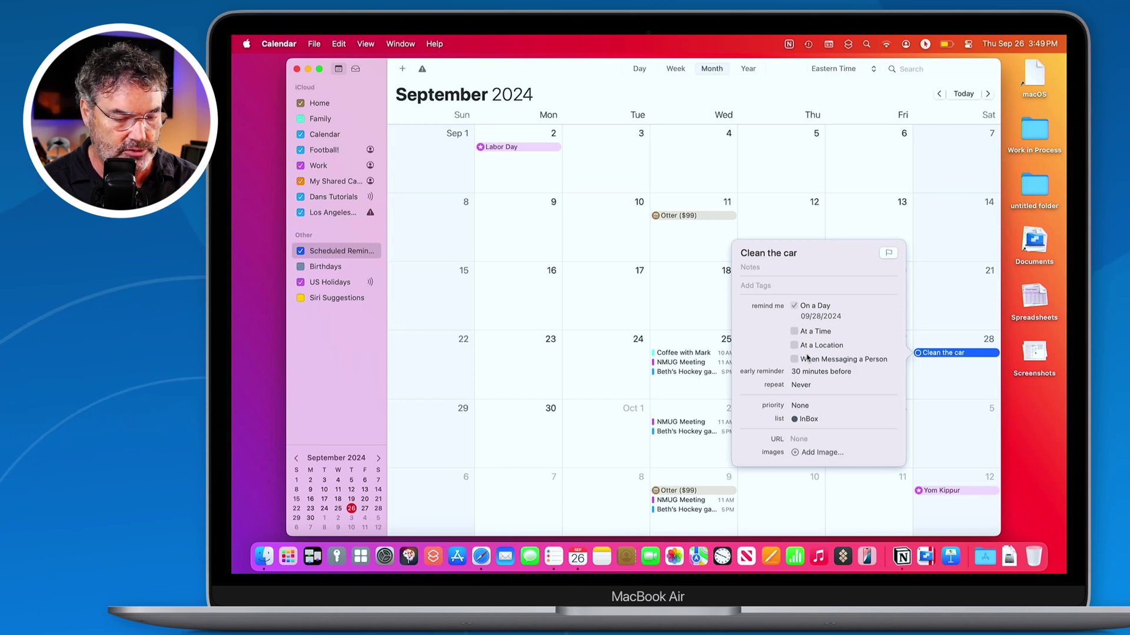
Hide Calendar with Command-H so only the desktop shows.
key("super+h")
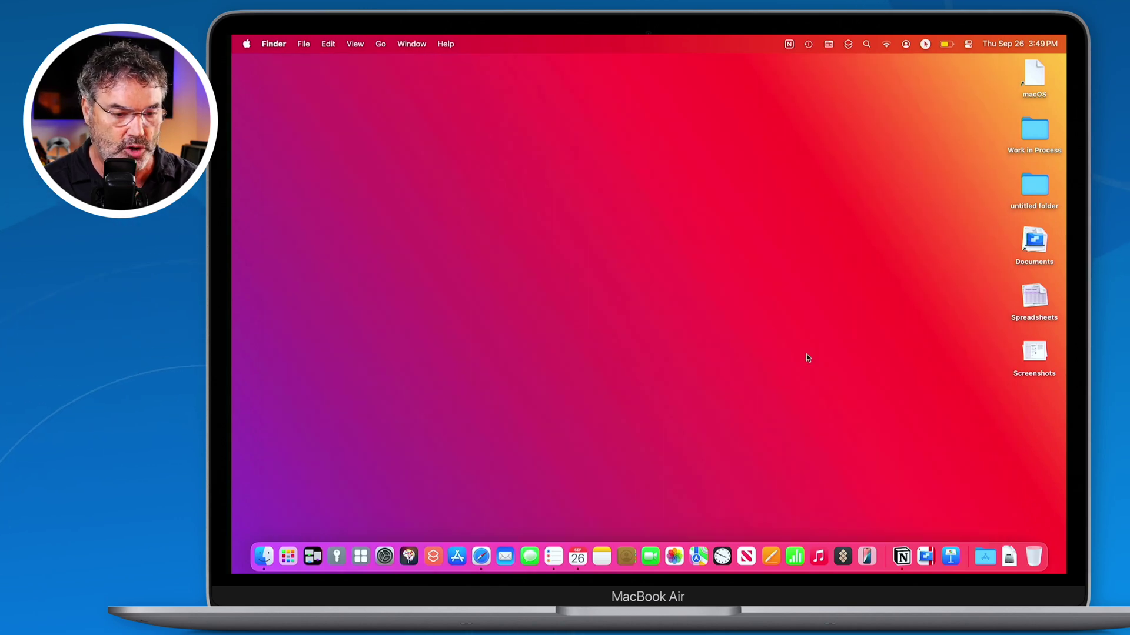
In Reminders, create a 'Mow the Lawn' reminder in the InBox, due Tomorrow.
left_click(549, 551)
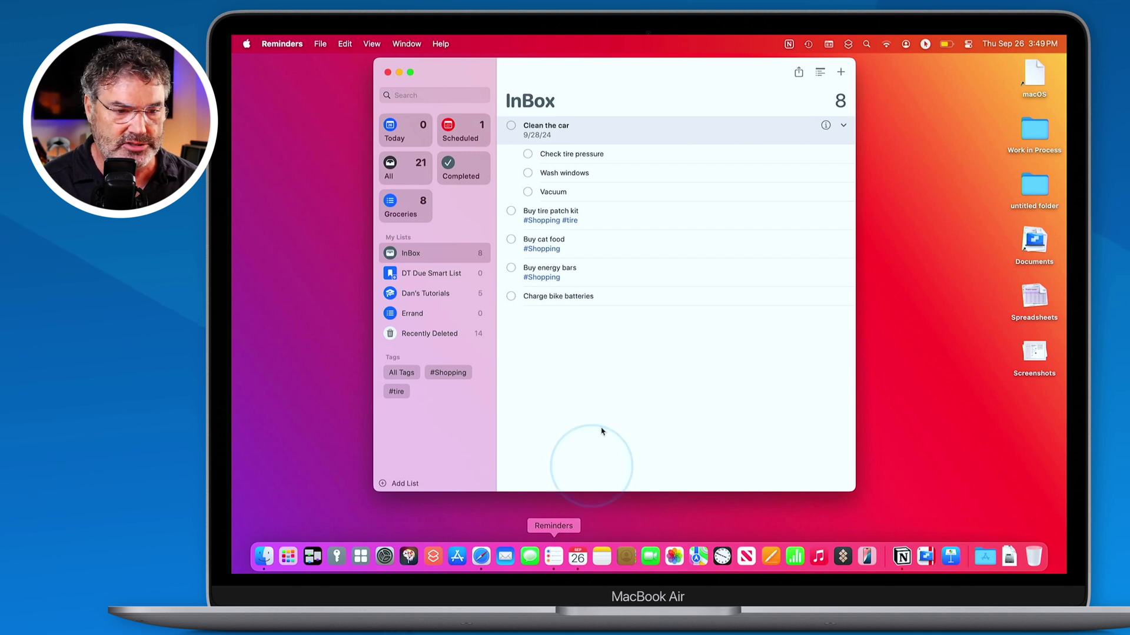
left_click(840, 73)
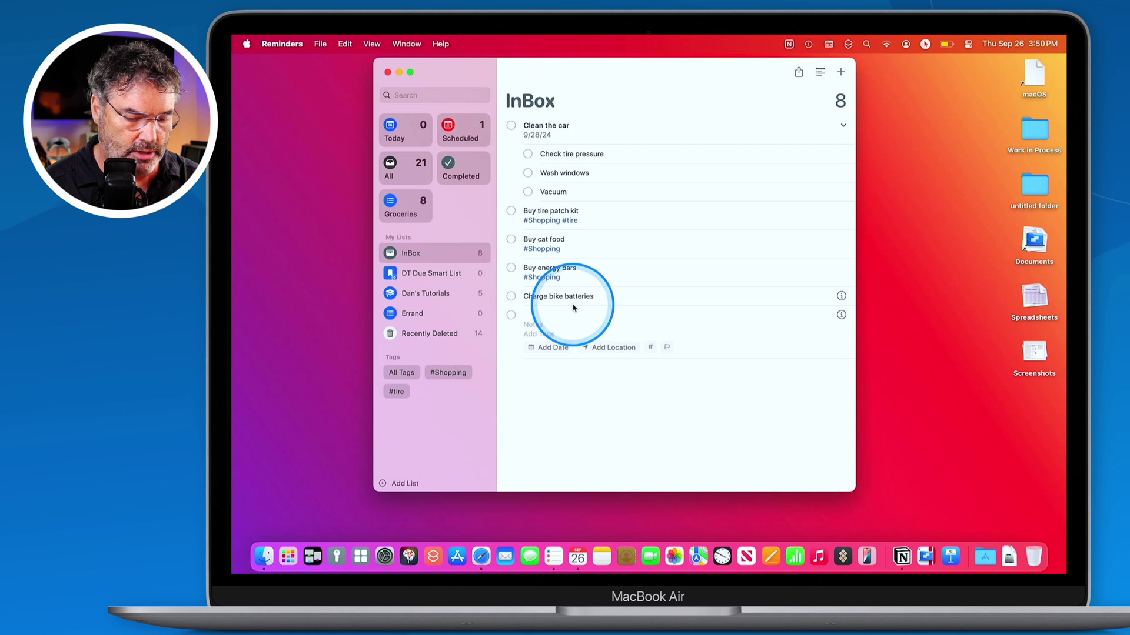
type("Mow the Lawn")
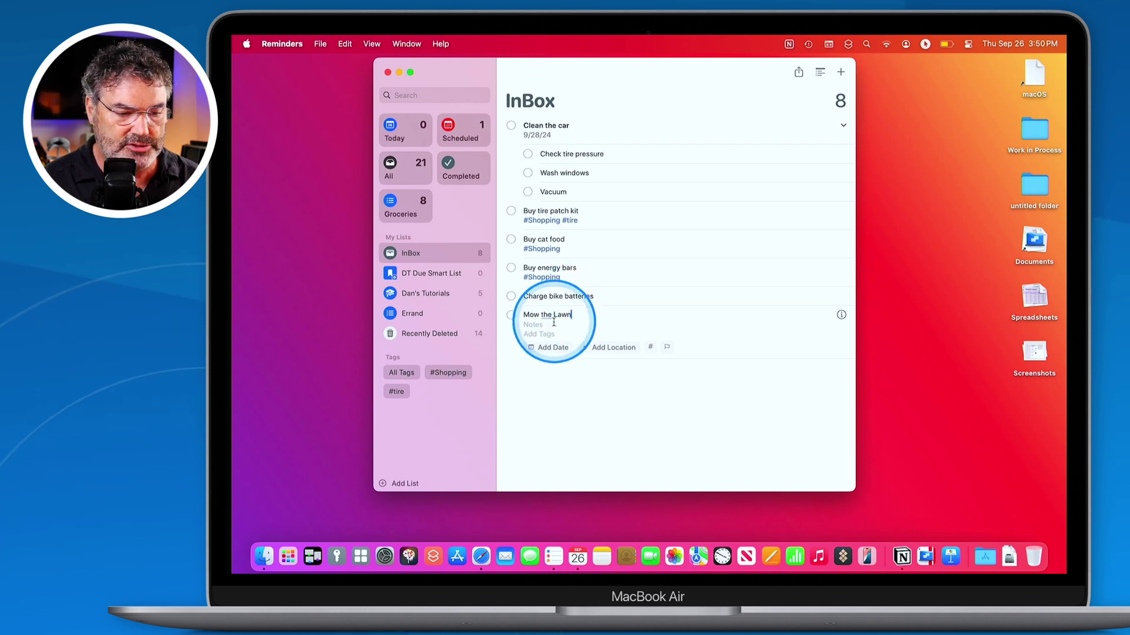
left_click(547, 347)
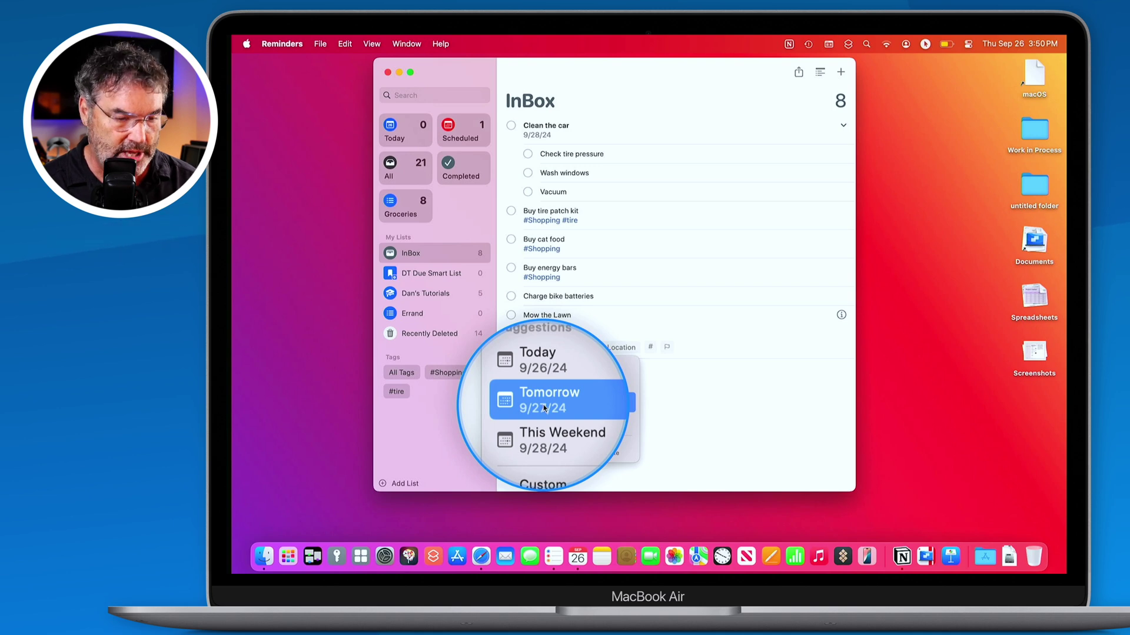
left_click(543, 408)
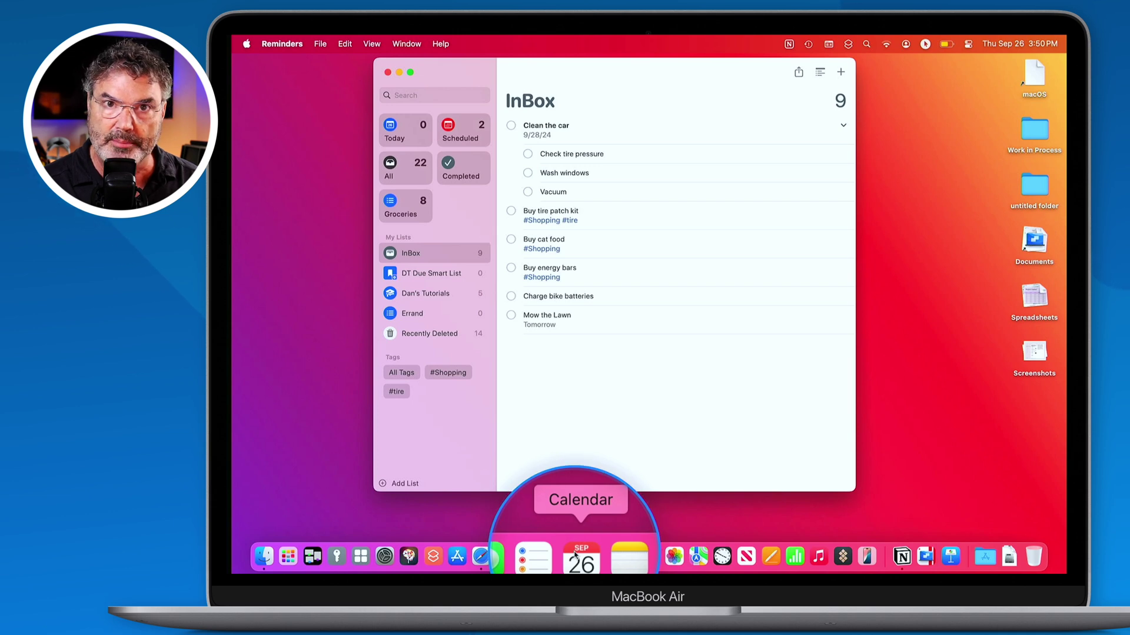
Drag 'Mow the Lawn' from Friday 27 to Thursday 26, checking the change in Reminders.
left_click(576, 555)
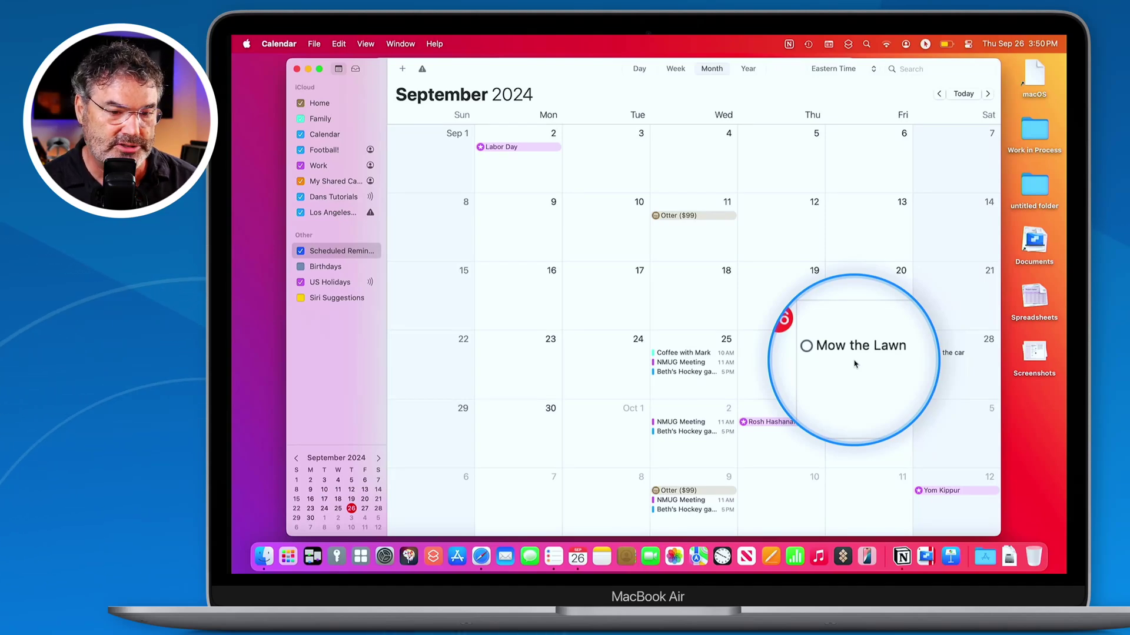
left_click_drag(854, 355, 790, 369)
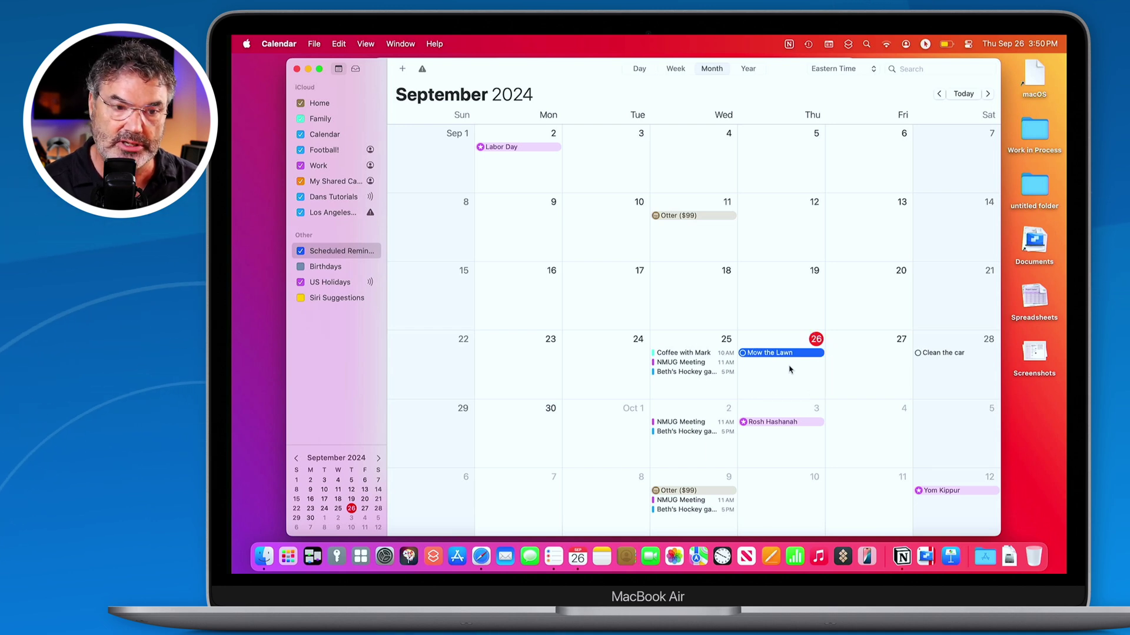
key("super+Tab")
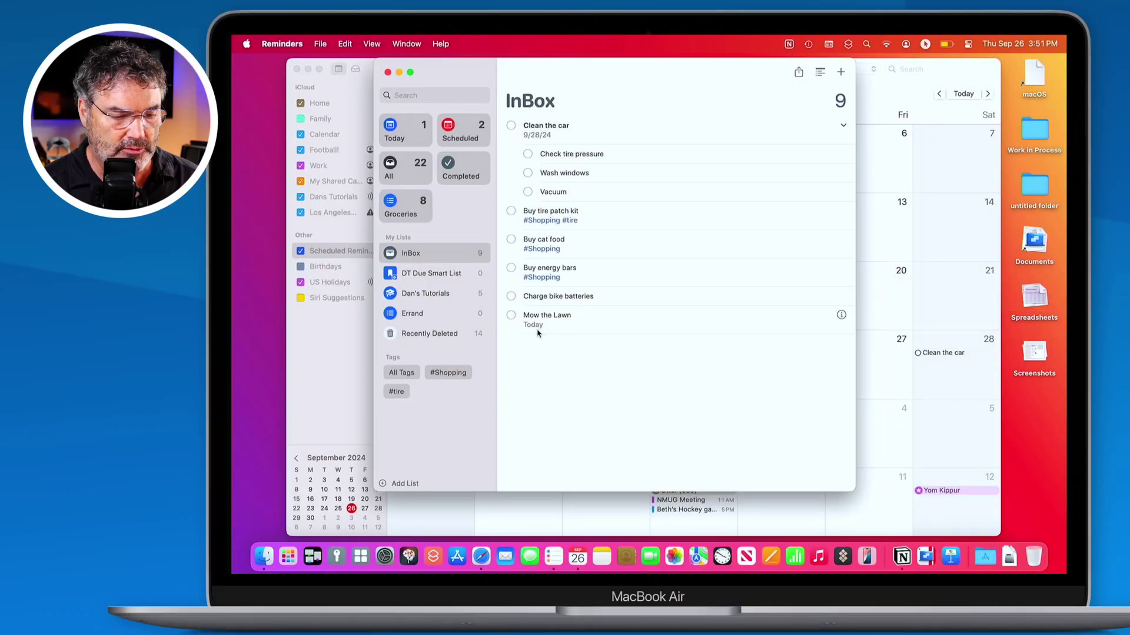
key("super+Tab")
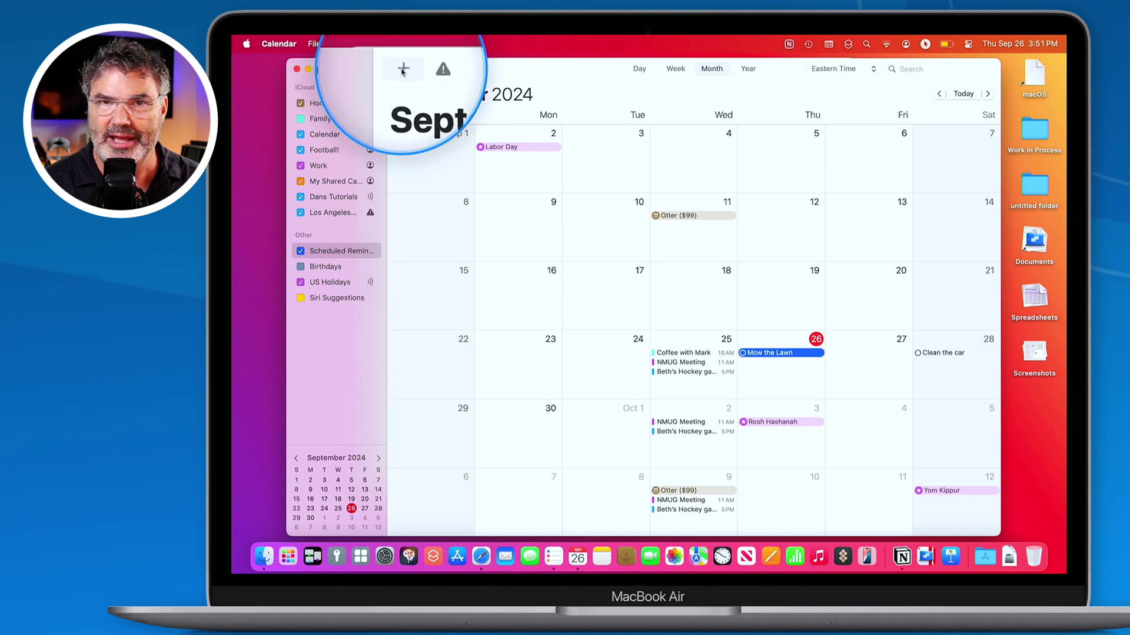
Add a new reminder titled 'Meet Friends at Skiles' on the calendar.
left_click(403, 69)
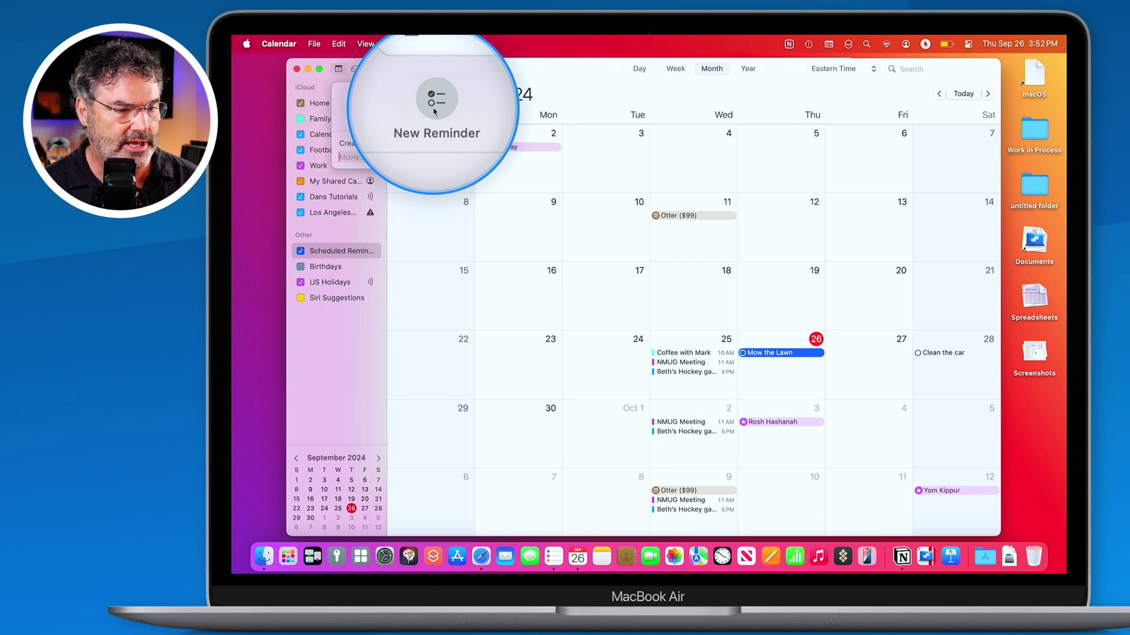
left_click(434, 111)
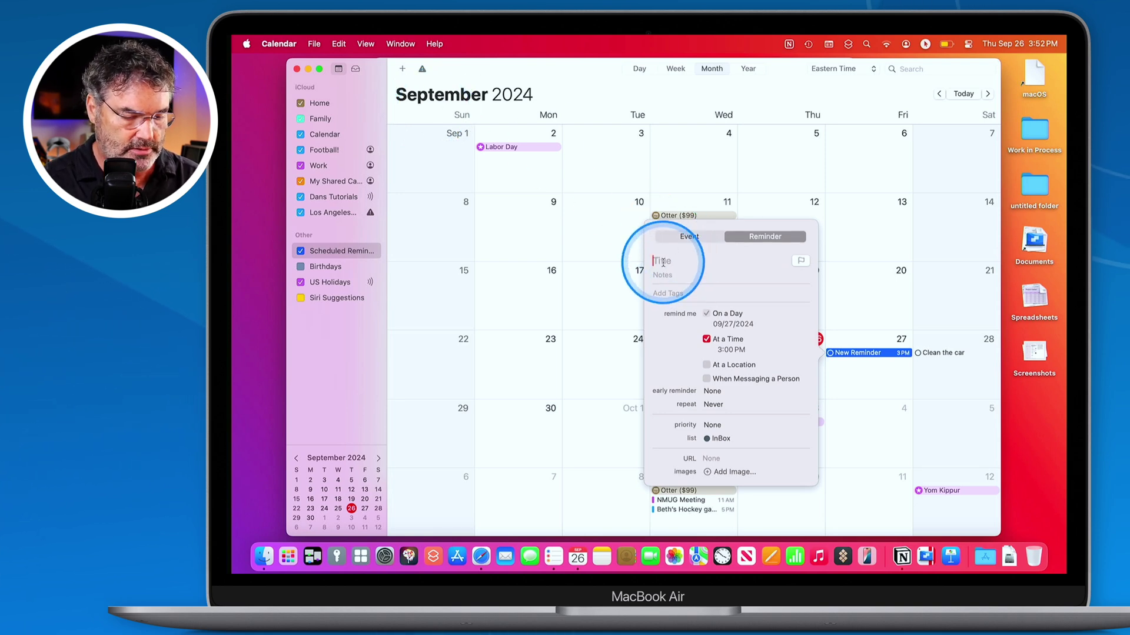
type("Meet Frien")
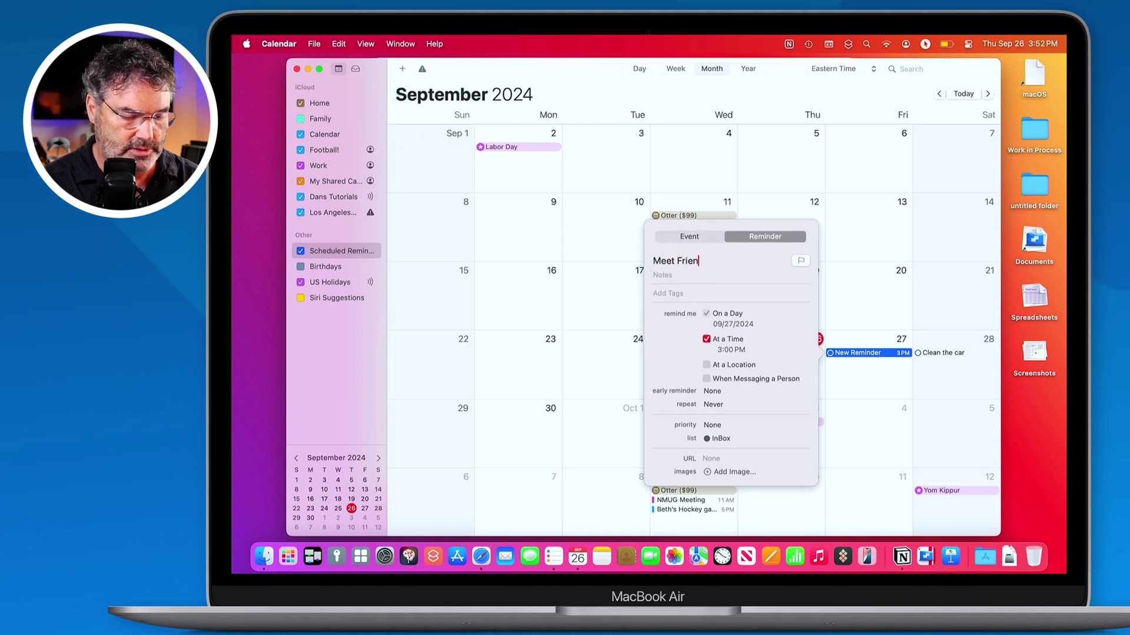
type("ds at Skiles")
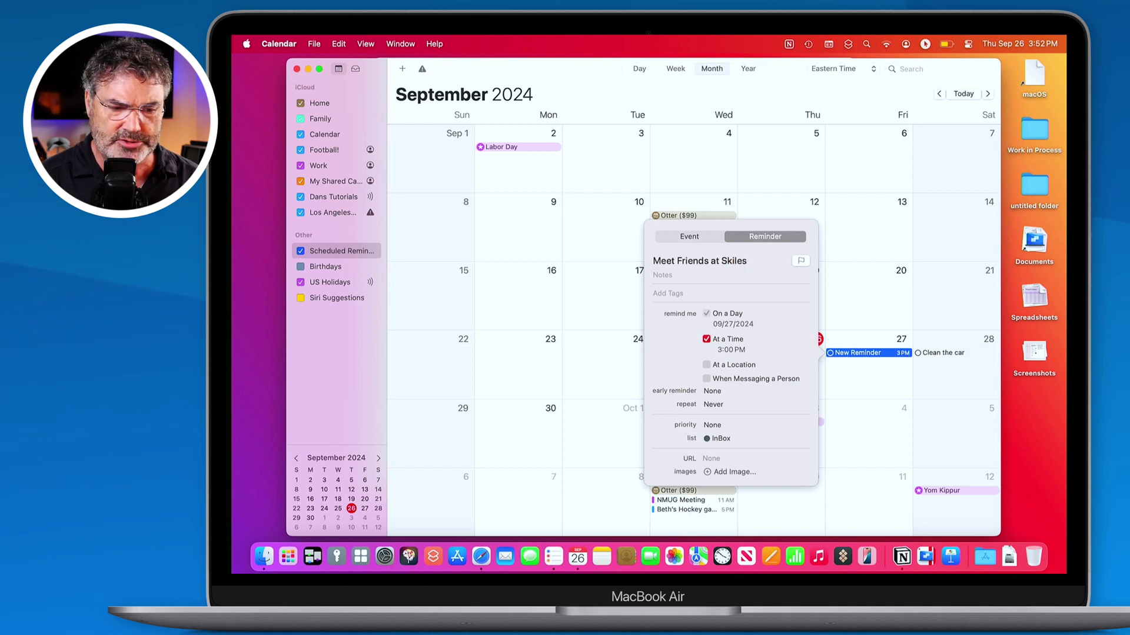
Move the reminder to September 28, then open it in Reminders.
left_click(729, 325)
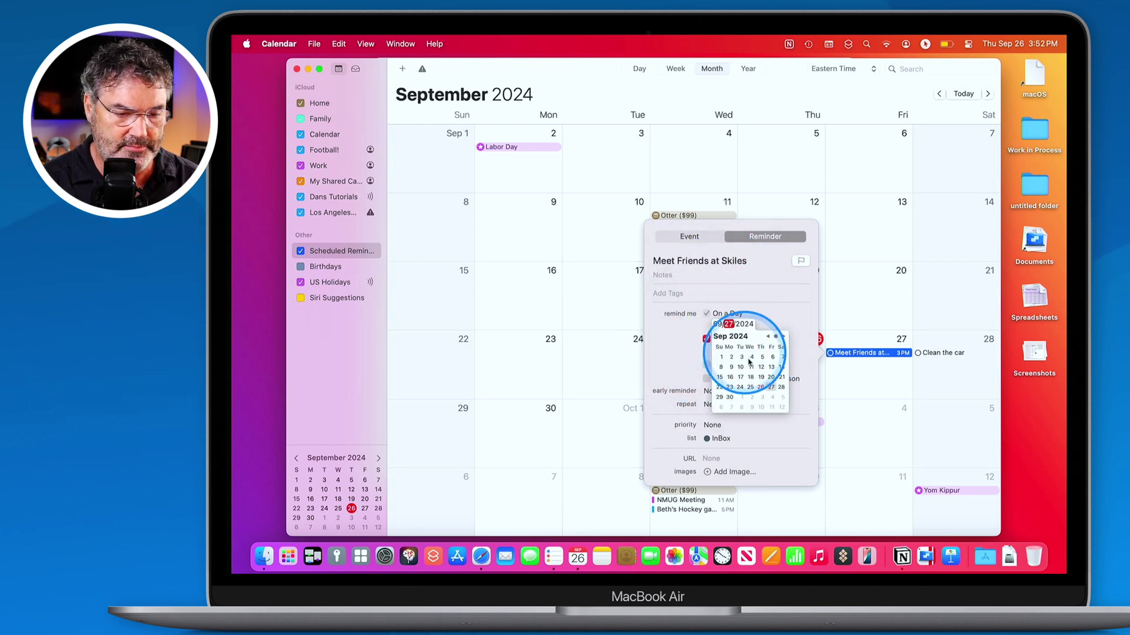
left_click(781, 386)
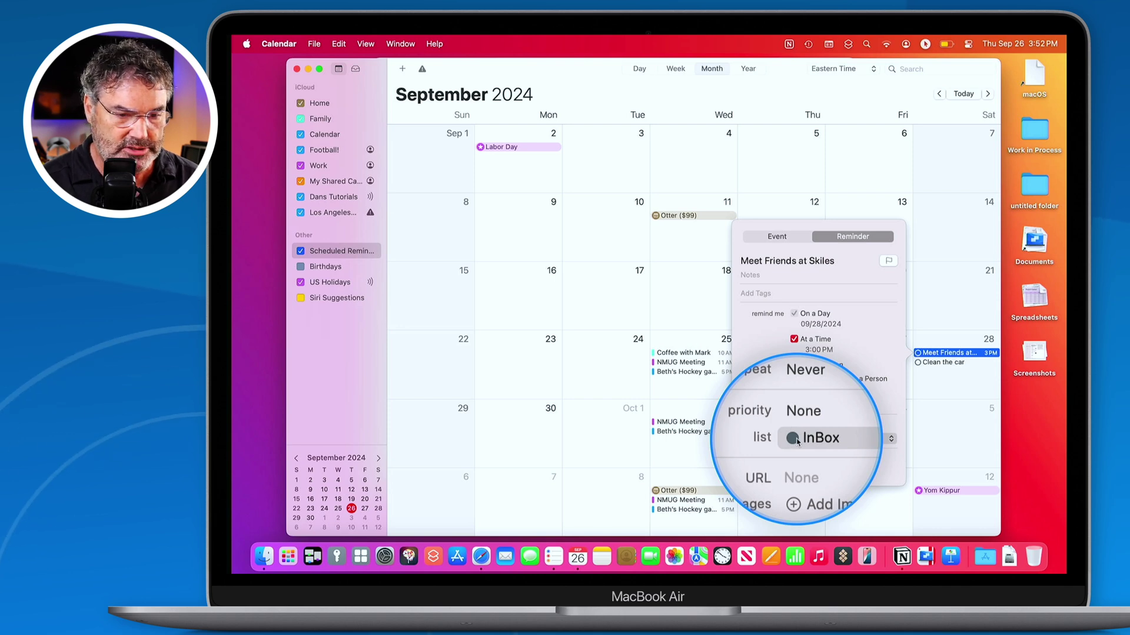
left_click(916, 298)
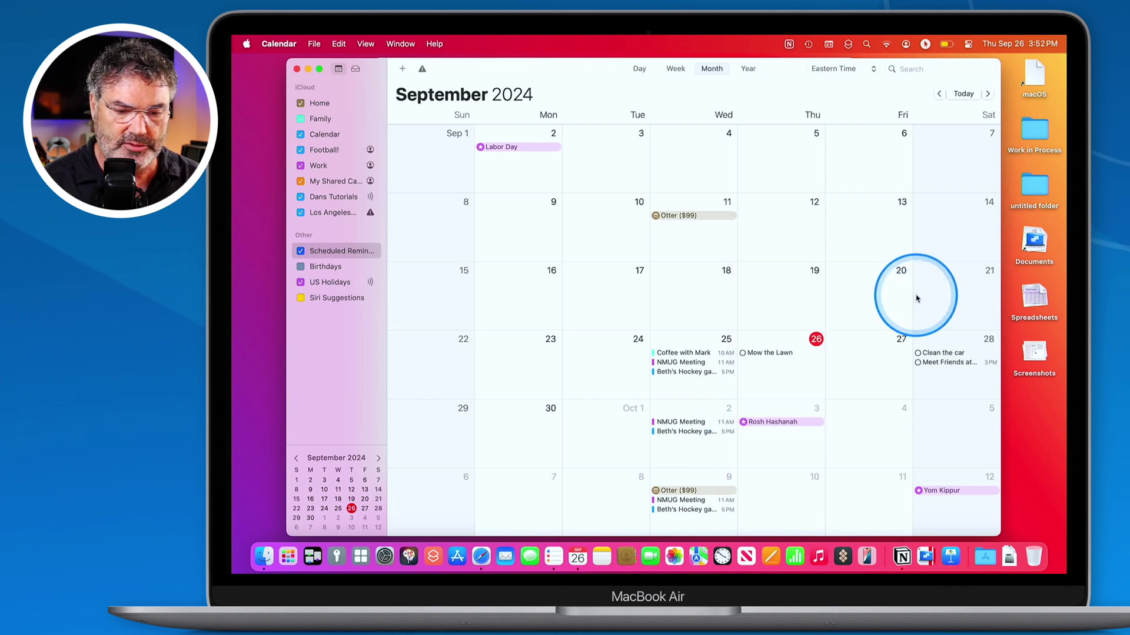
double_click(941, 363)
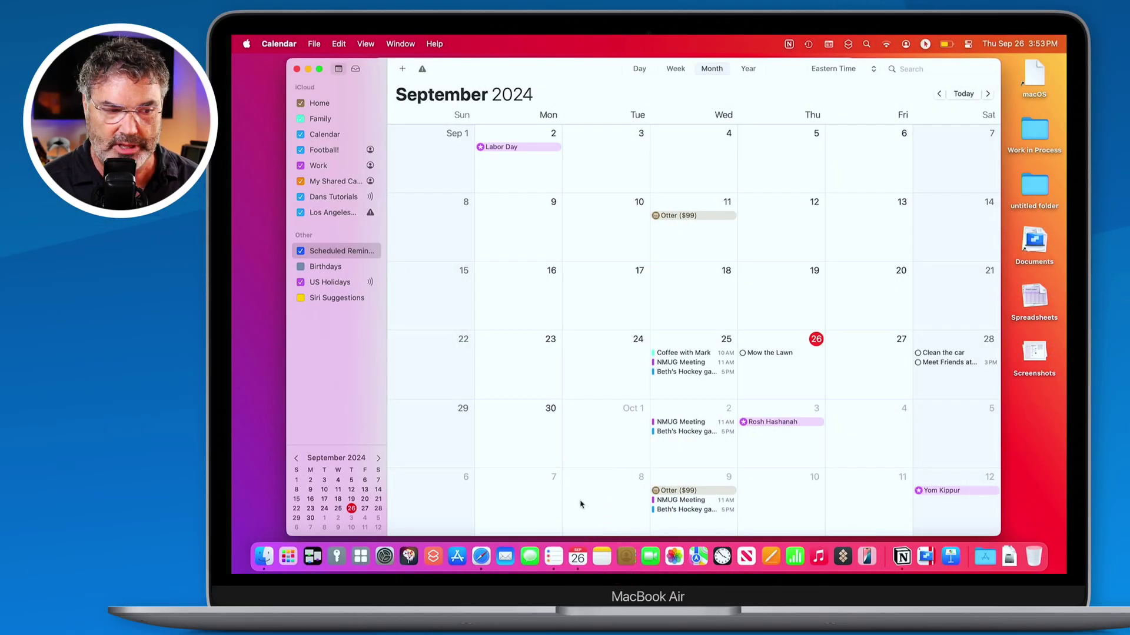
left_click(338, 71)
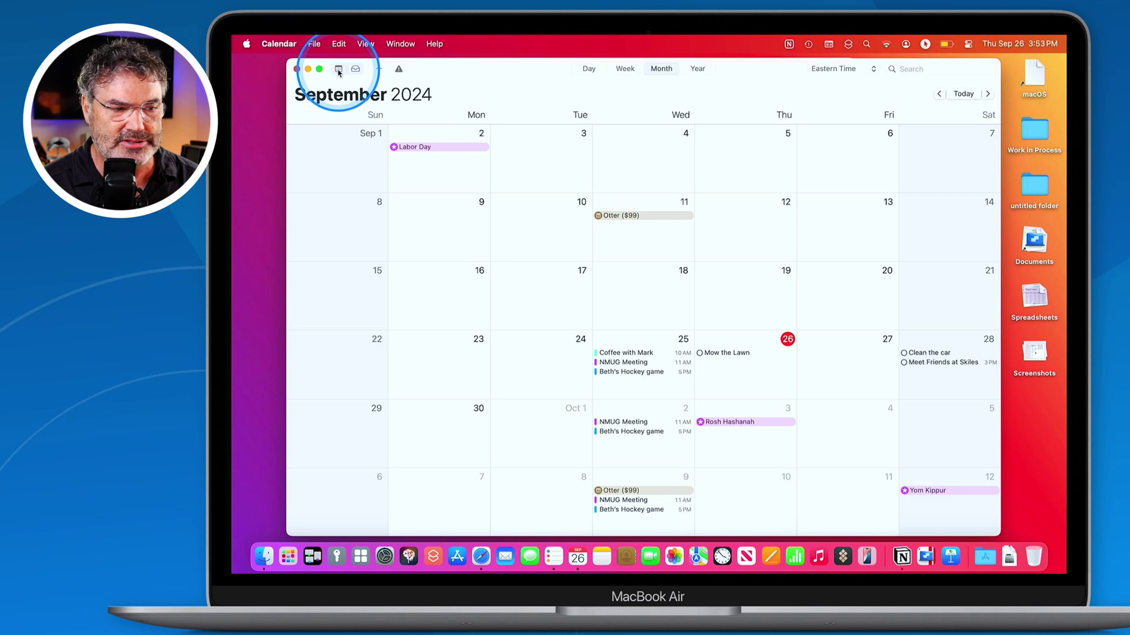
left_click(339, 70)
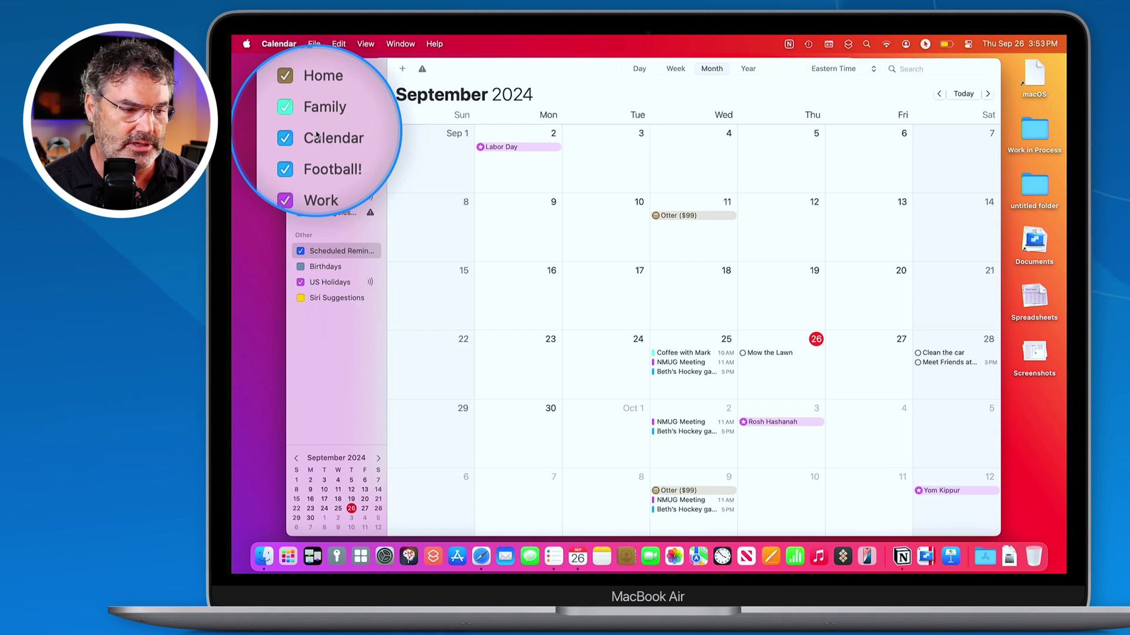
Toggle Scheduled Reminders under Other, leaving it unchecked so reminders disappear.
left_click(300, 252)
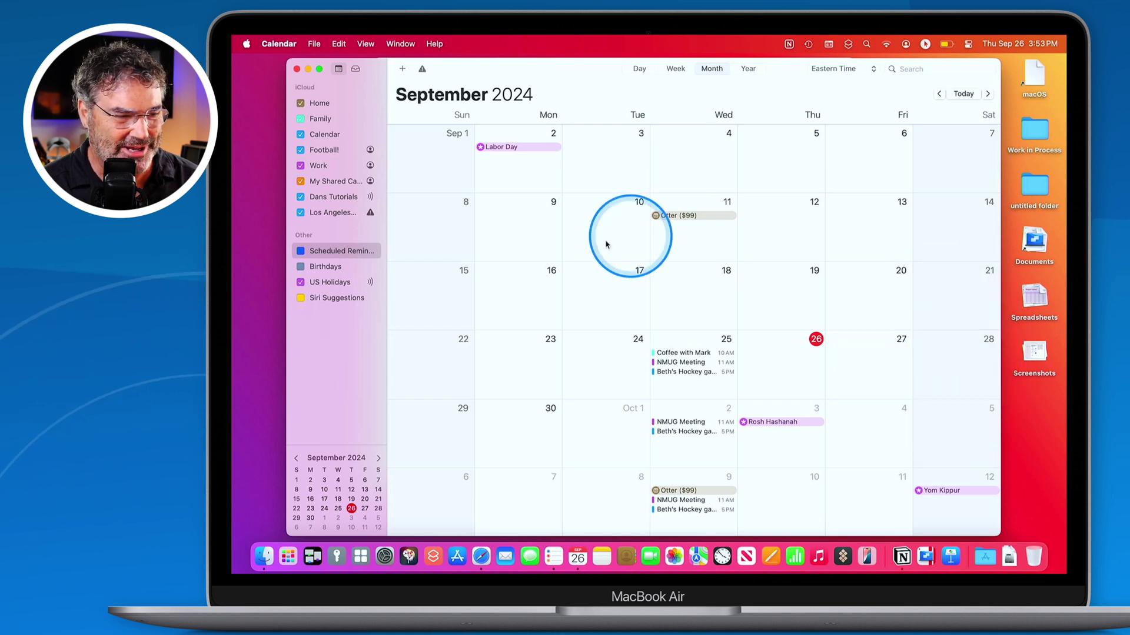
left_click(300, 251)
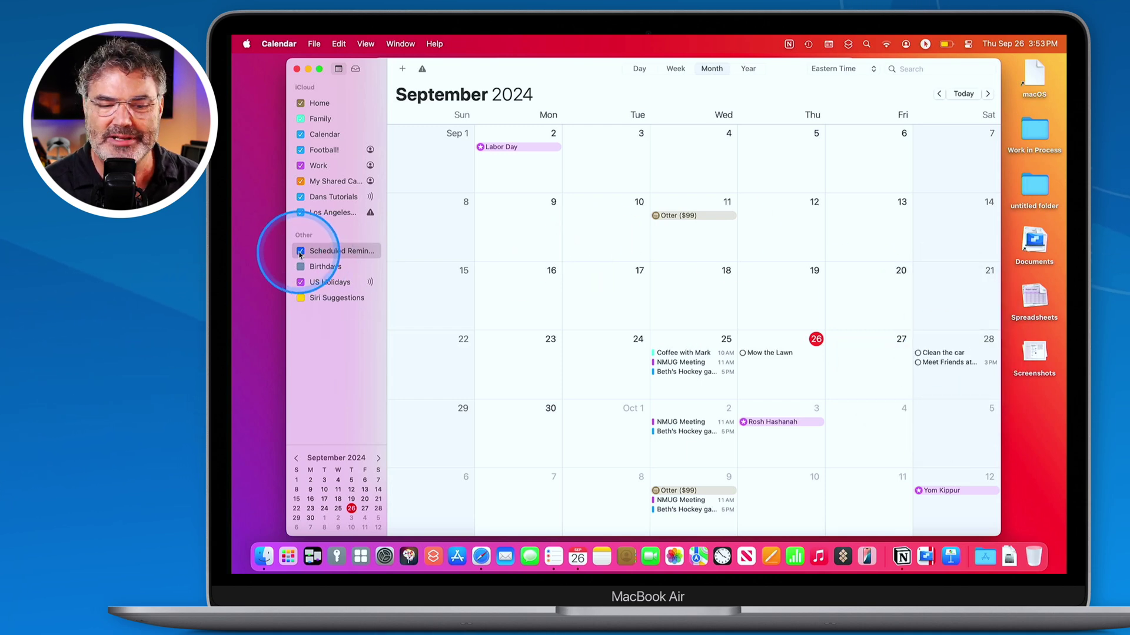
left_click(300, 251)
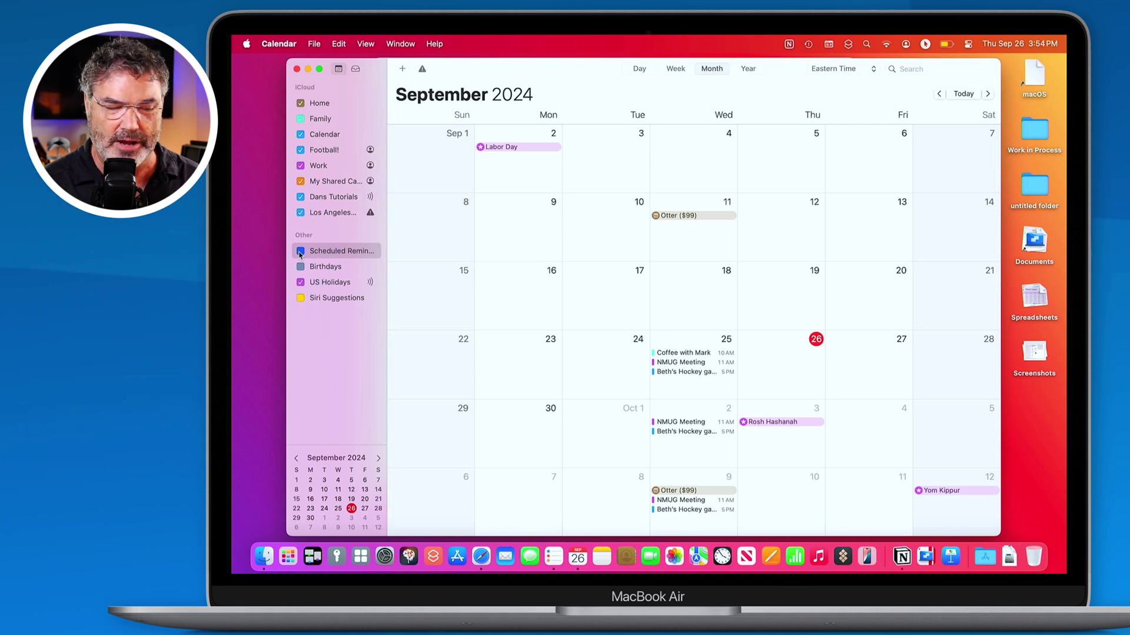
left_click(322, 260)
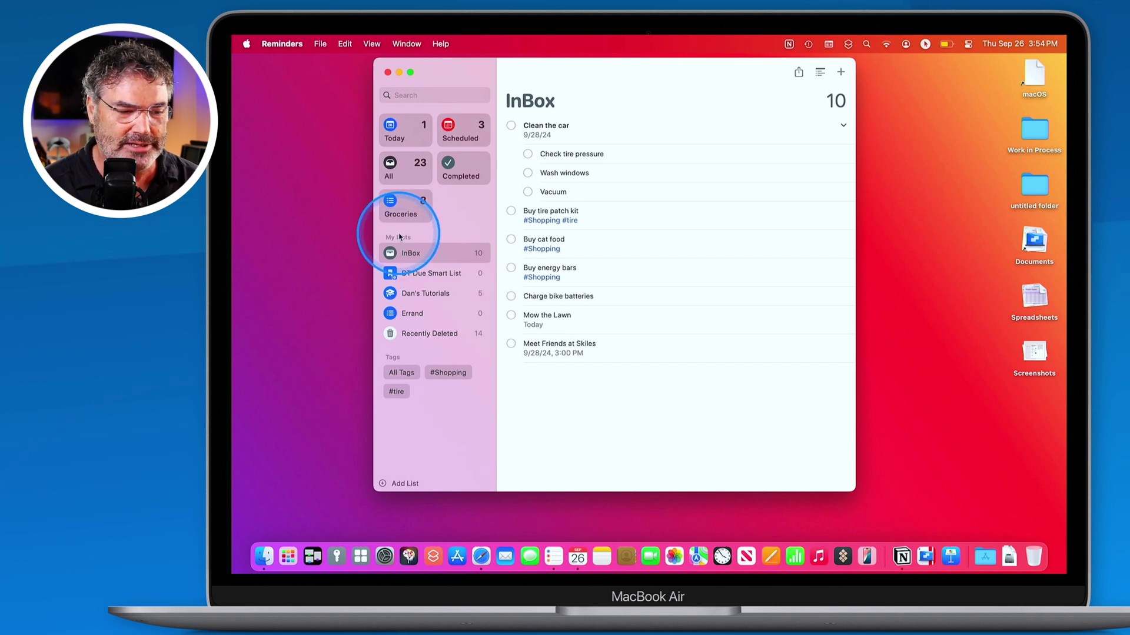
Show Recently Deleted and select 'Mow the Lawn', cancelling the Recover prompt.
left_click(424, 336)
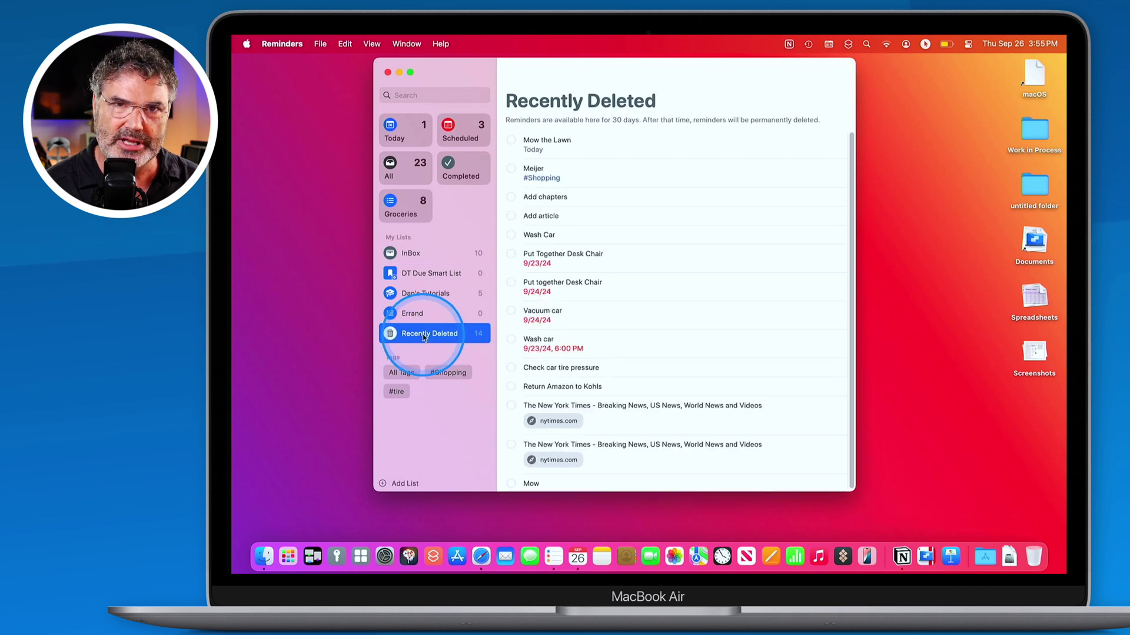
mouse_move(538, 147)
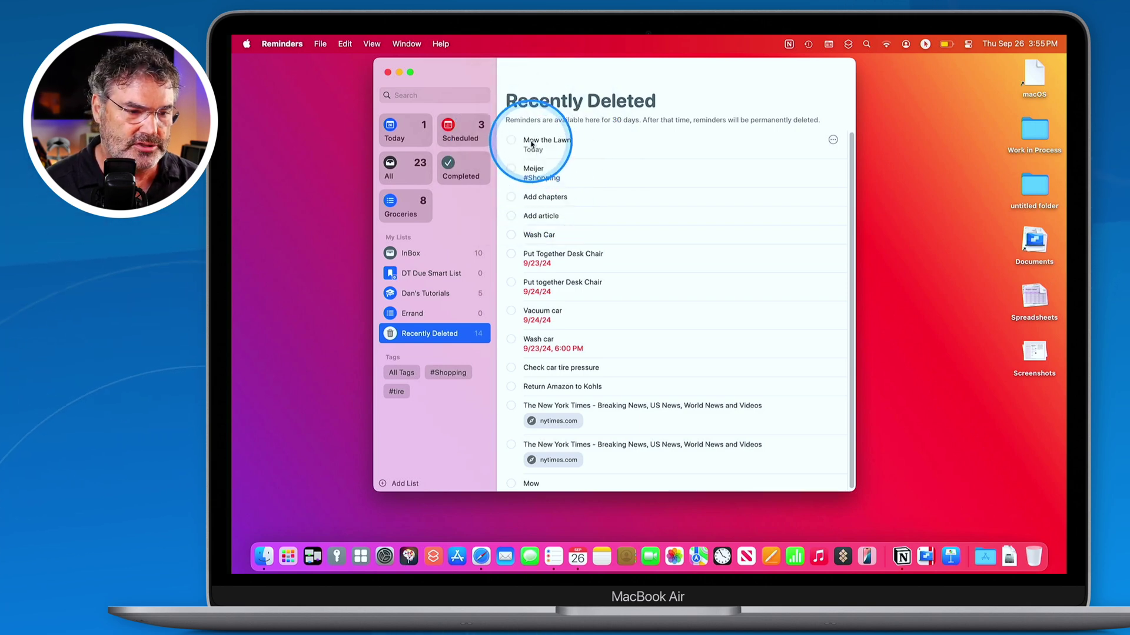
left_click(531, 142)
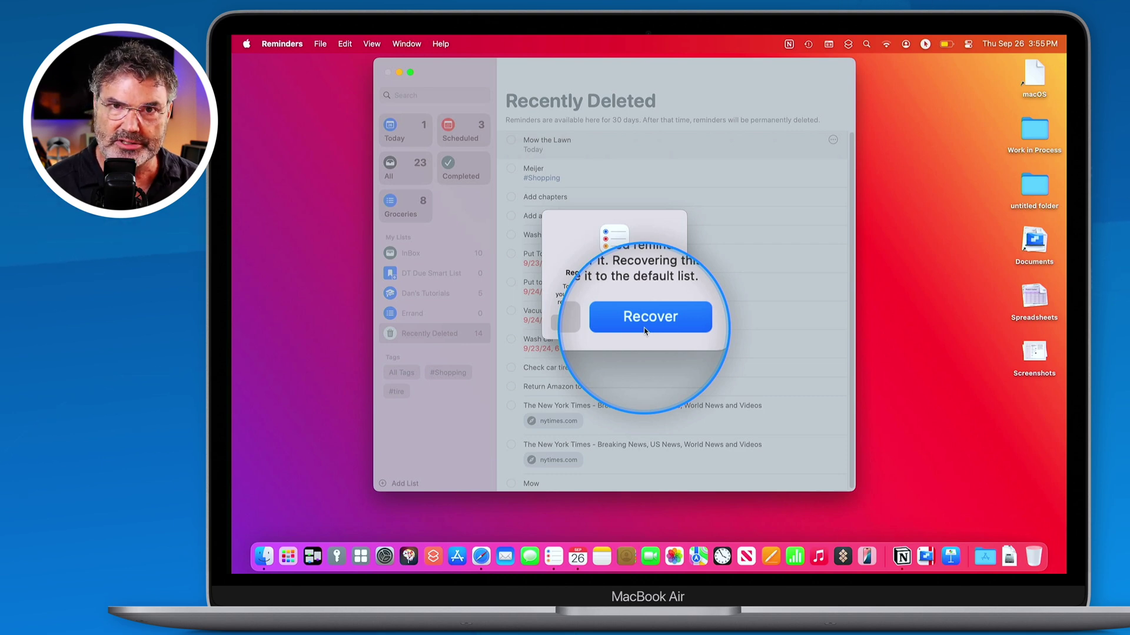
left_click(590, 326)
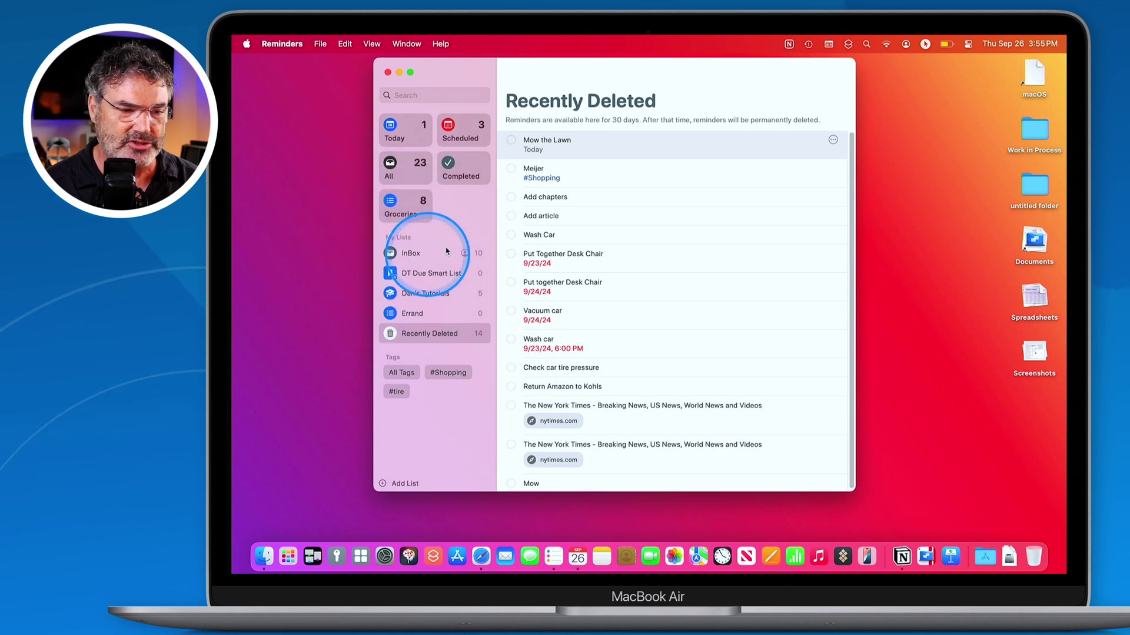
Recover 'Mow the Lawn' from Recently Deleted and return to the InBox.
left_click(540, 146)
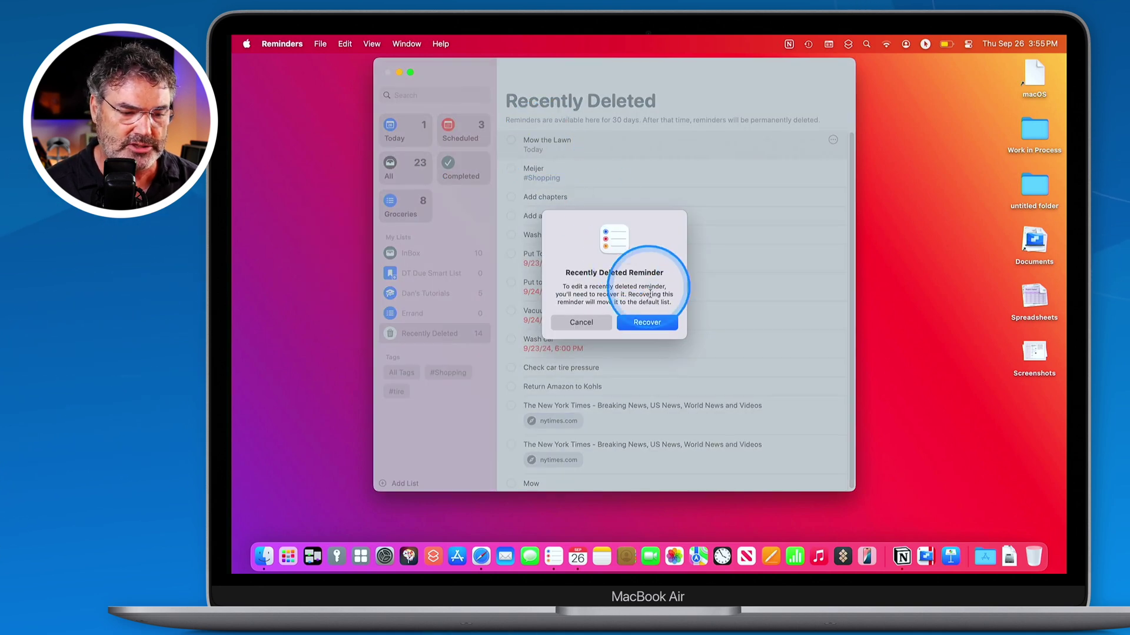
left_click(645, 324)
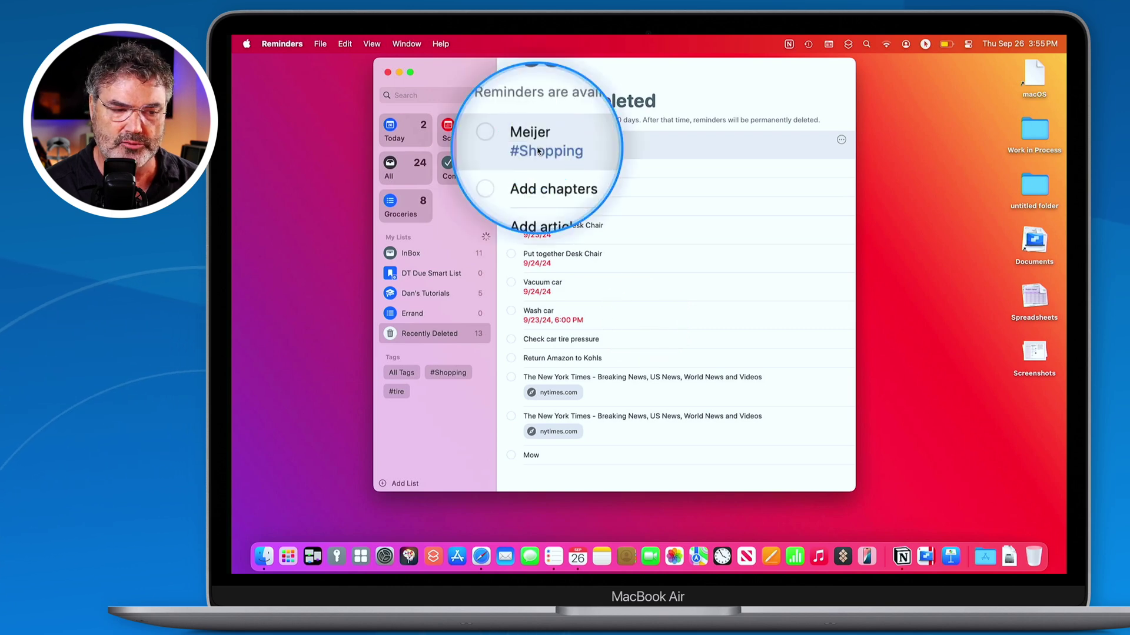
left_click(412, 254)
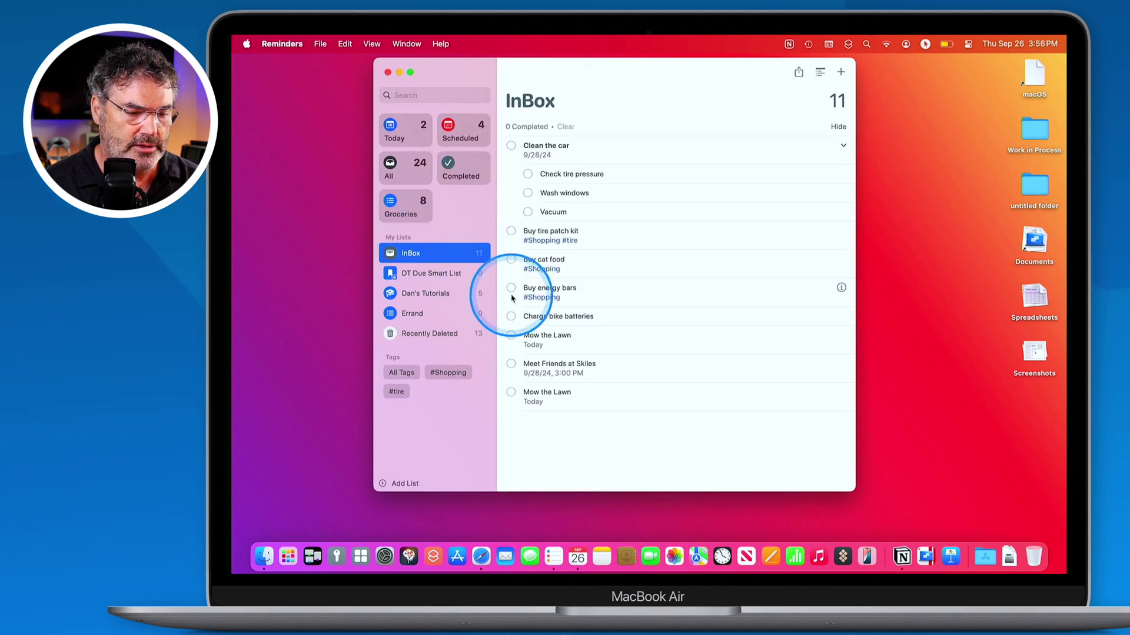